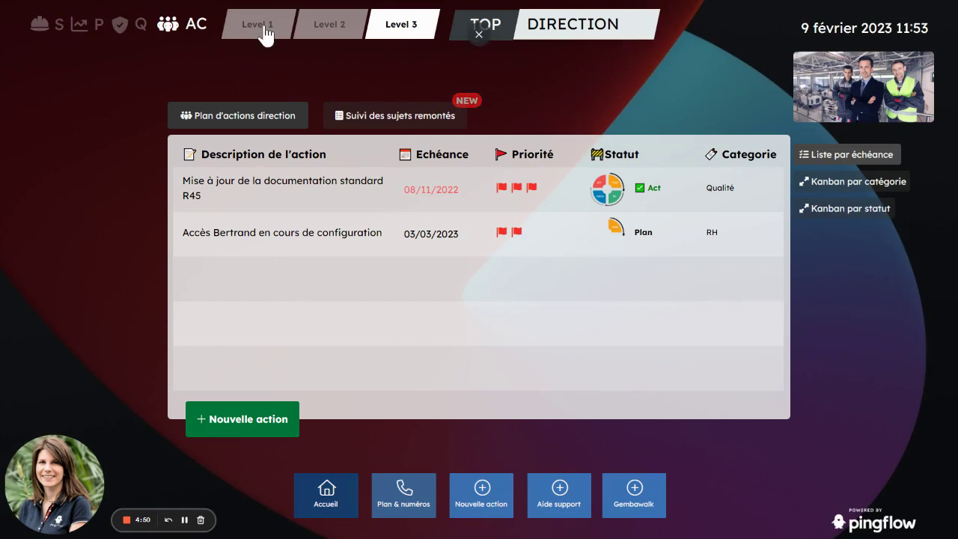
Step: Show the Level 1 assembly zone action plan and sort its actions by due date and by priority
{"action": "left_click", "coordinate": [261, 30]}
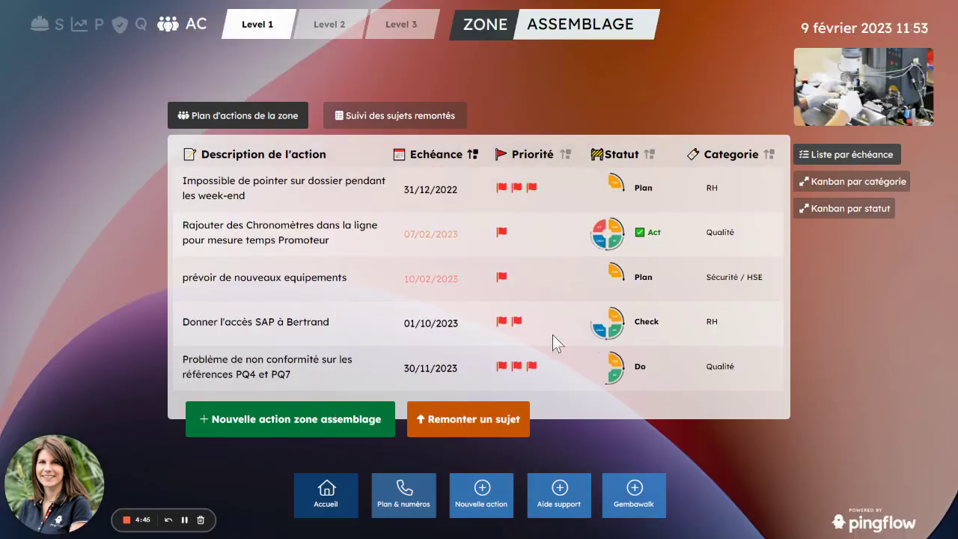
{"action": "left_click", "coordinate": [449, 162]}
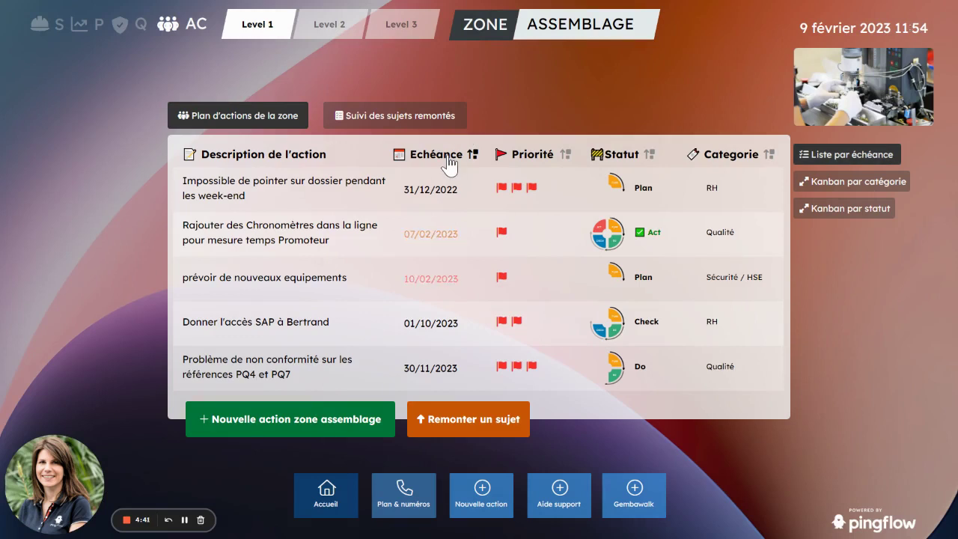
{"action": "left_click", "coordinate": [515, 159]}
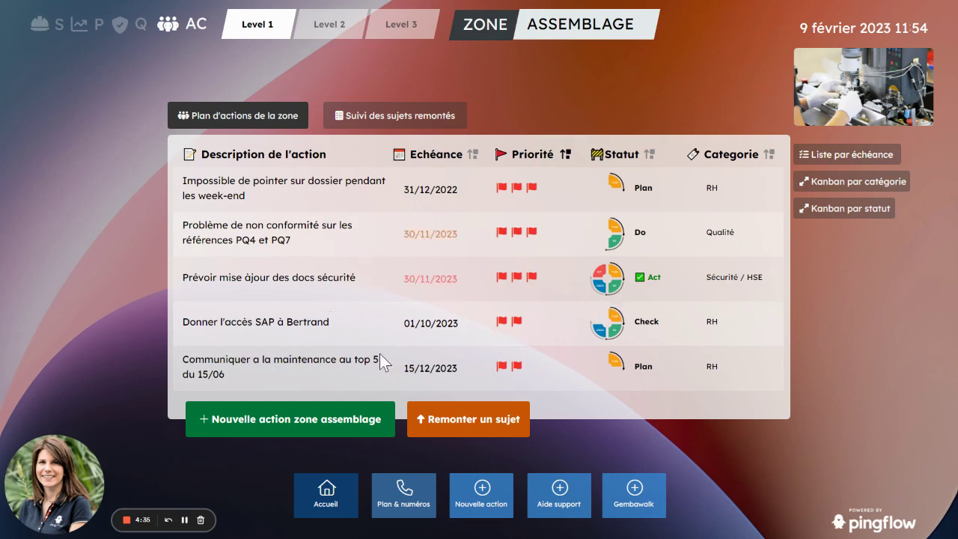
Step: Start a new assembly zone action with sector ASSEMBLAGE and action text "prévoir de nouveaux équipements"
{"action": "left_click", "coordinate": [327, 404]}
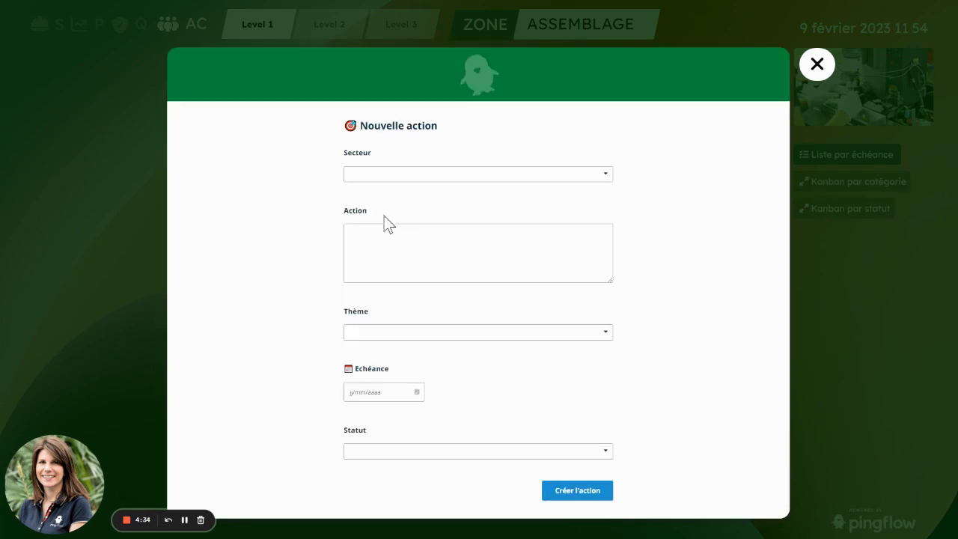
{"action": "left_click", "coordinate": [432, 176]}
{"action": "left_click", "coordinate": [415, 209]}
{"action": "left_click", "coordinate": [404, 265]}
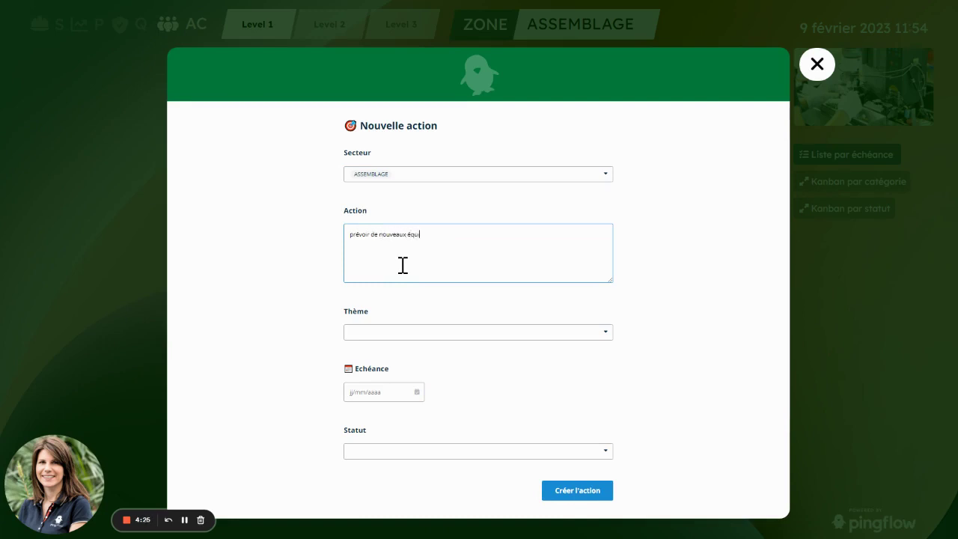
Step: Set the new action's theme to Sécurité / HSE and its due date to 09/02/2023
{"action": "left_click", "coordinate": [384, 332]}
{"action": "scroll", "coordinate": [392, 359], "scroll_direction": "down", "scroll_amount": 2}
{"action": "scroll", "coordinate": [392, 358], "scroll_direction": "up", "scroll_amount": 2}
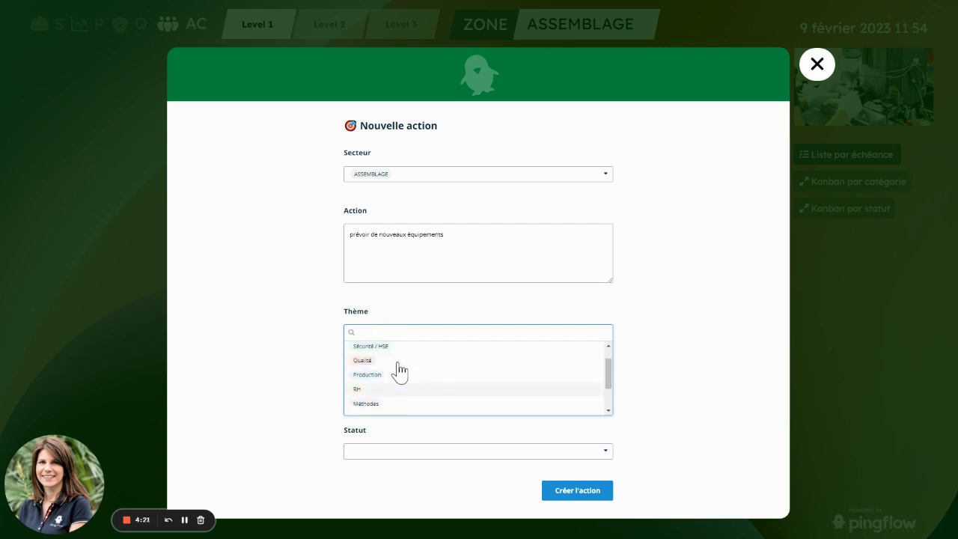
{"action": "left_click", "coordinate": [394, 366]}
{"action": "left_click", "coordinate": [395, 390]}
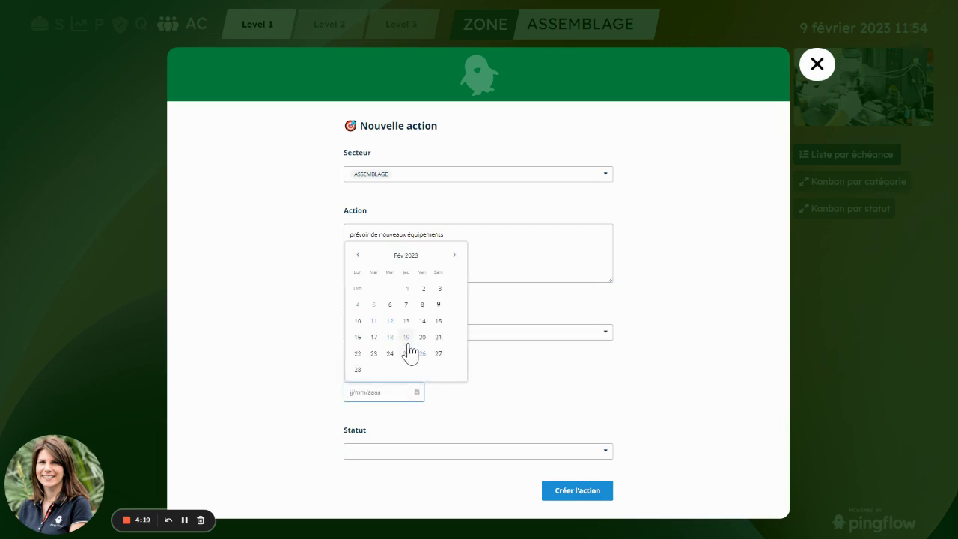
{"action": "left_click", "coordinate": [437, 307]}
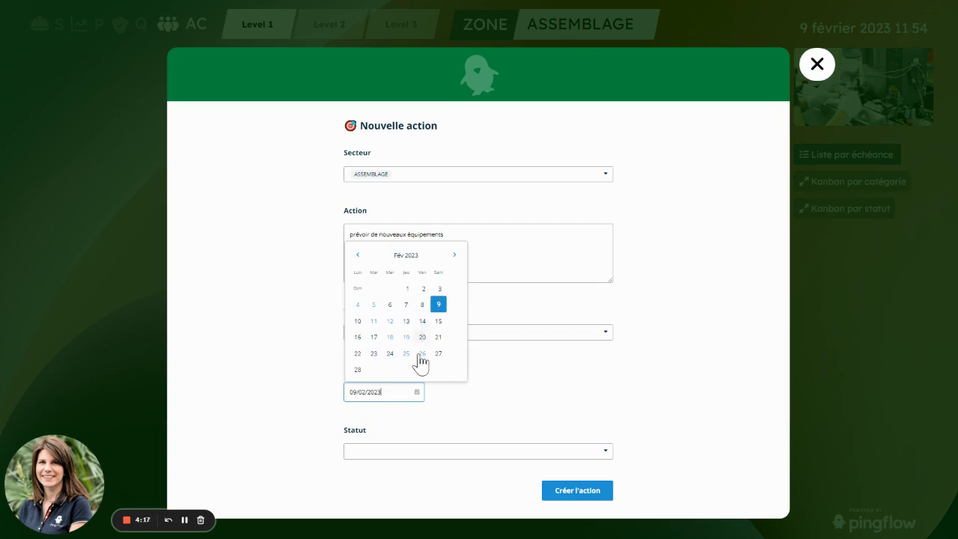
{"action": "left_click", "coordinate": [400, 407]}
Step: Set the action's status to Plan, create the action and return to the zone's action plan
{"action": "left_click", "coordinate": [421, 450]}
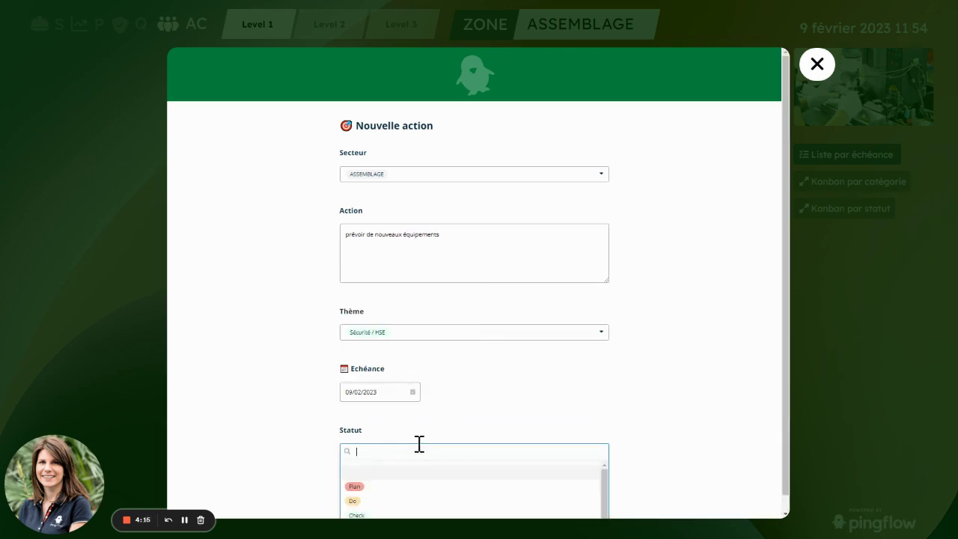
{"action": "left_click", "coordinate": [368, 471]}
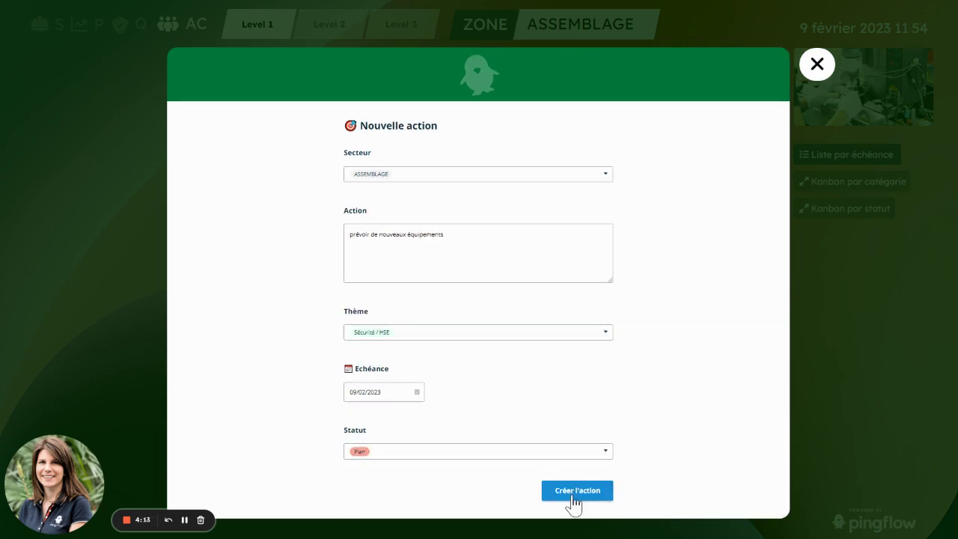
{"action": "left_click", "coordinate": [576, 495]}
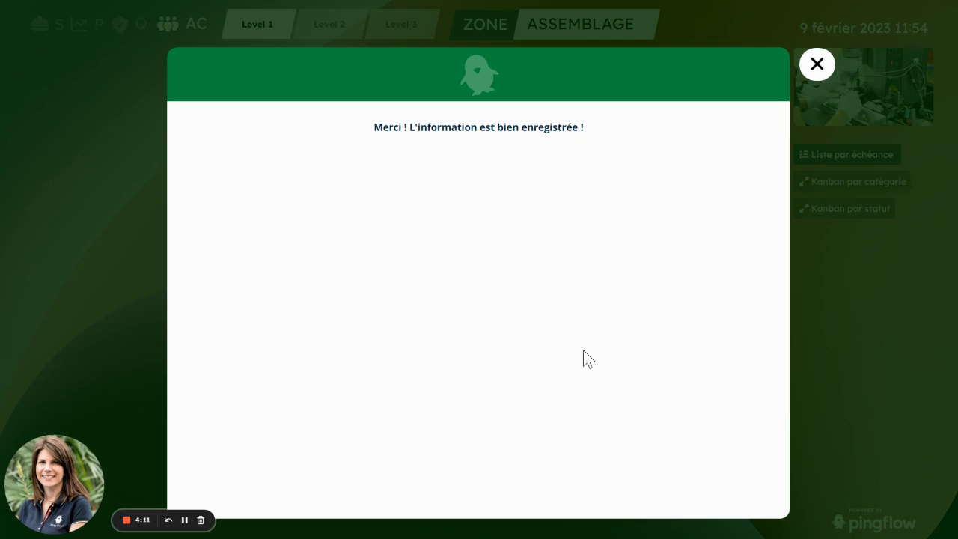
{"action": "left_click", "coordinate": [815, 65]}
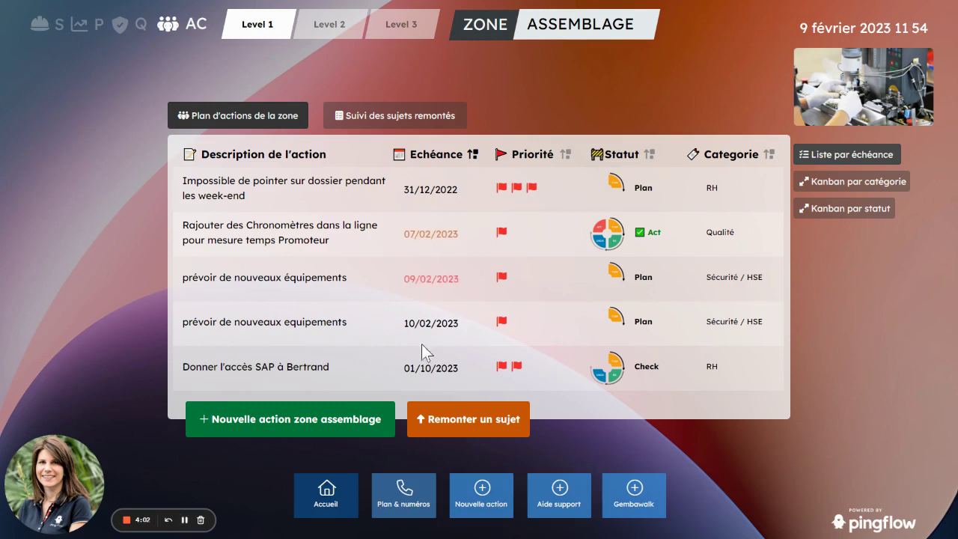
Step: Start escalating a subject for zone ASSEMBLAGE with description "prévoir de nouveaux type d'équipement pour maintenir mieux la chaleur"
{"action": "left_click", "coordinate": [454, 425]}
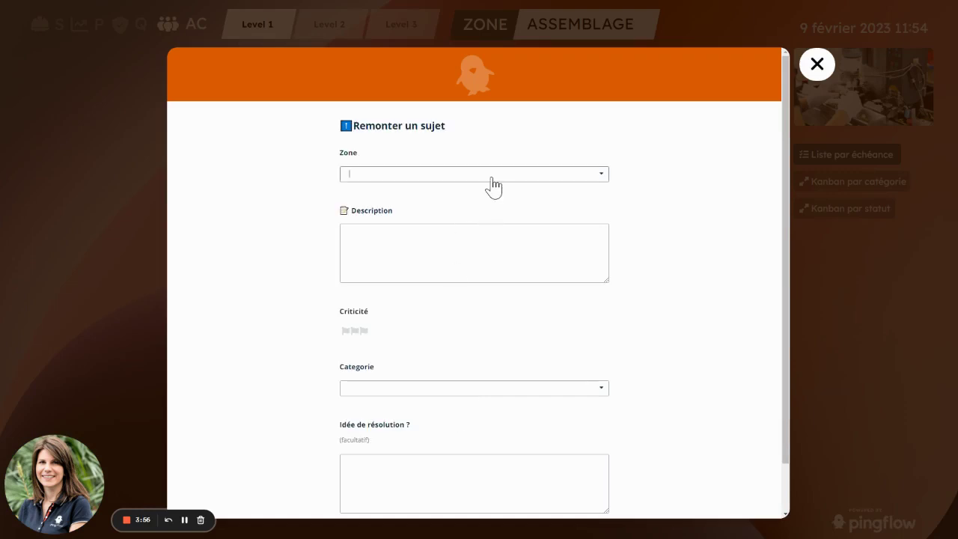
{"action": "left_click", "coordinate": [492, 174]}
{"action": "left_click", "coordinate": [447, 213]}
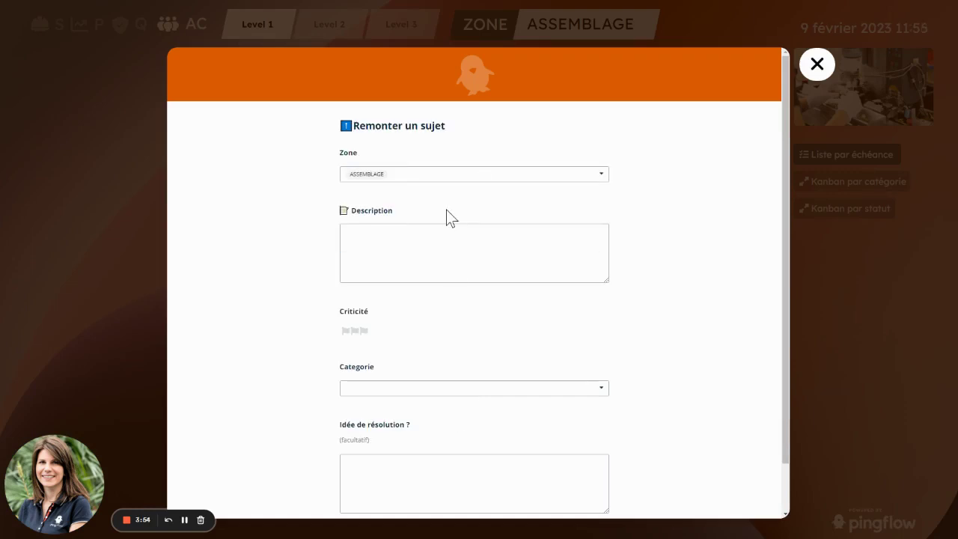
{"action": "left_click", "coordinate": [435, 260]}
{"action": "type", "text": "pr"}
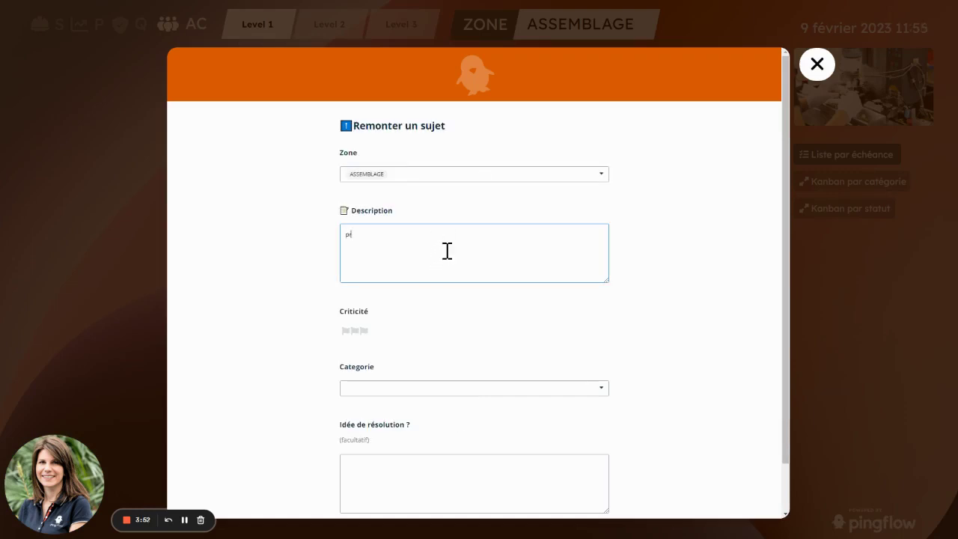
{"action": "type", "text": "éc"}
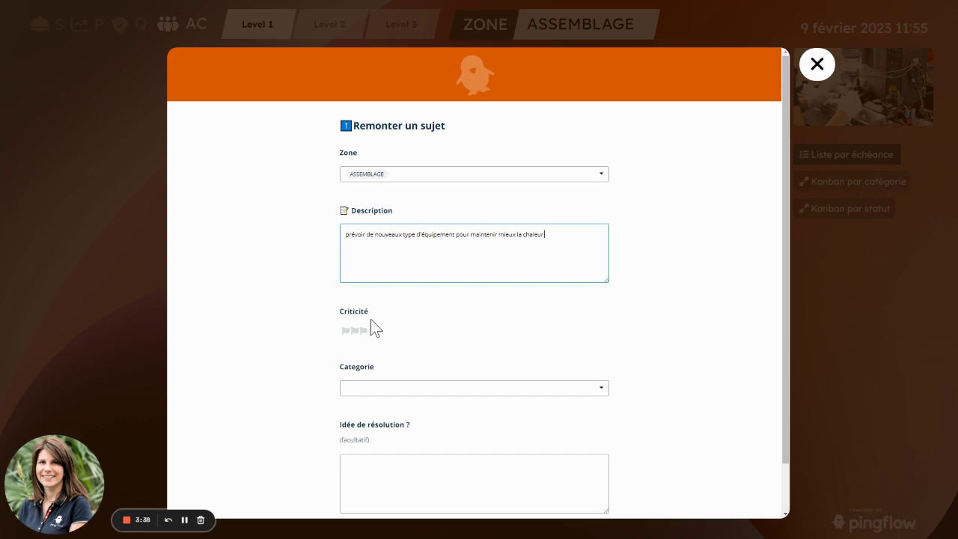
Step: Give the subject a criticality of one flag and category Sécurité / HSE, submit it and close the form
{"action": "left_click", "coordinate": [343, 332]}
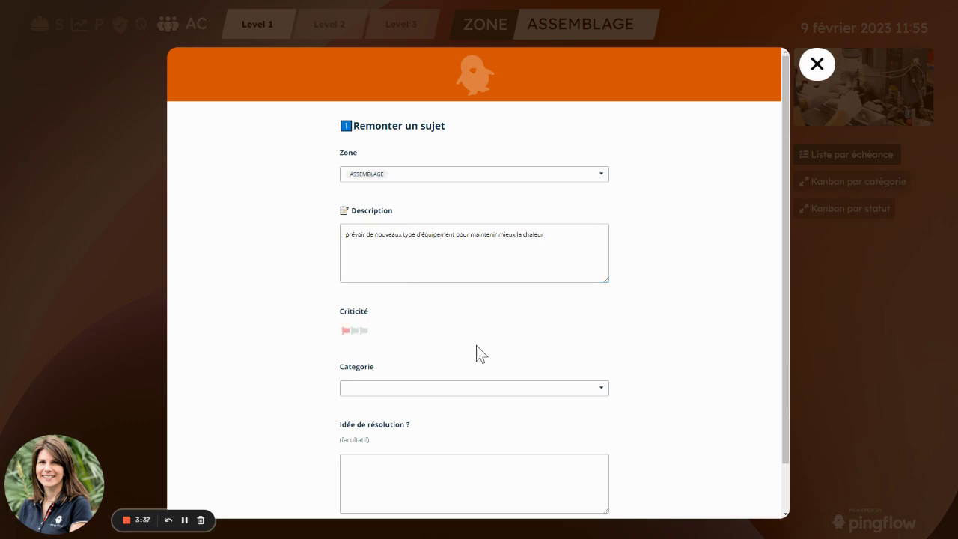
{"action": "left_click", "coordinate": [497, 389]}
{"action": "left_click", "coordinate": [464, 424]}
{"action": "scroll", "coordinate": [473, 366], "scroll_direction": "down", "scroll_amount": 1}
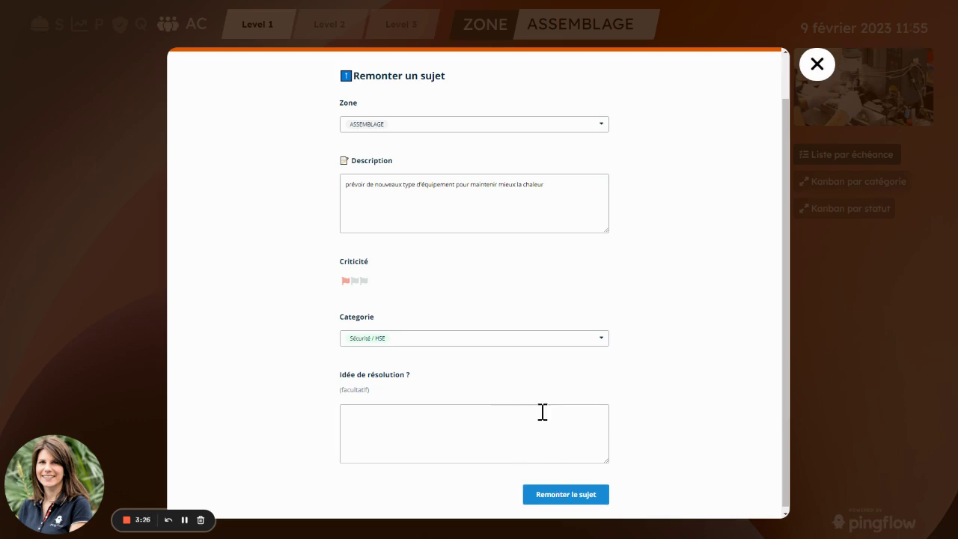
{"action": "left_click", "coordinate": [575, 497]}
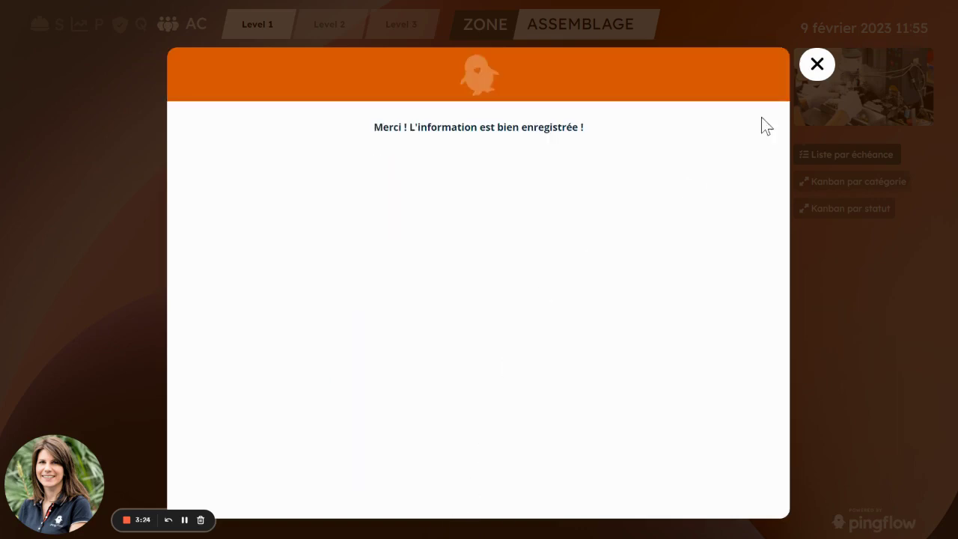
{"action": "left_click", "coordinate": [816, 75]}
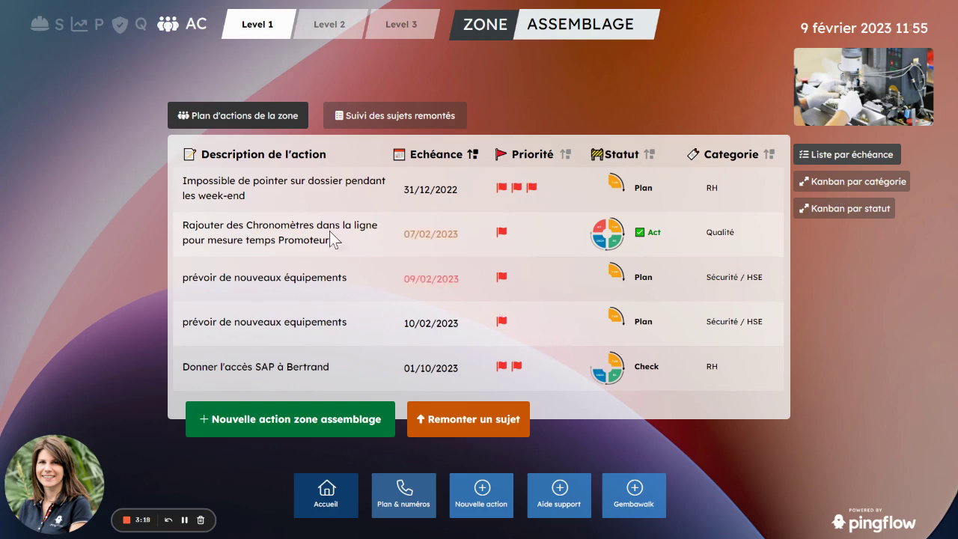
Step: Examine the newly escalated subject's details and decision in the assembly zone's follow-up table, widening the Description column
{"action": "left_click", "coordinate": [383, 126]}
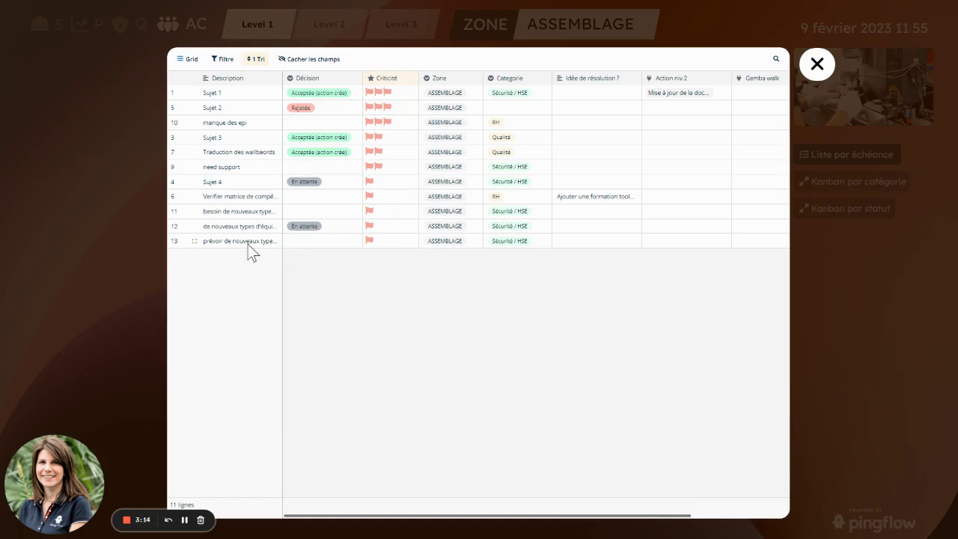
{"action": "left_click", "coordinate": [194, 240]}
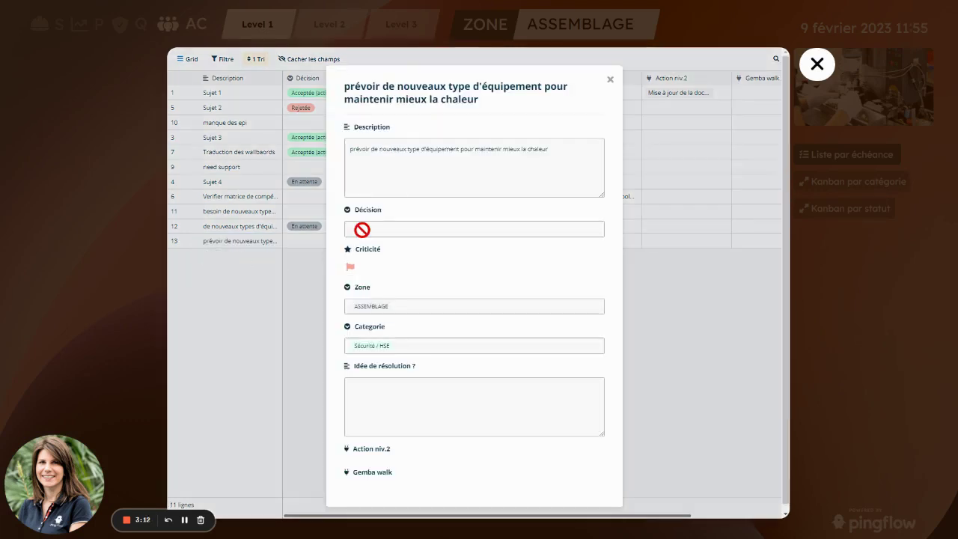
{"action": "left_click", "coordinate": [610, 80]}
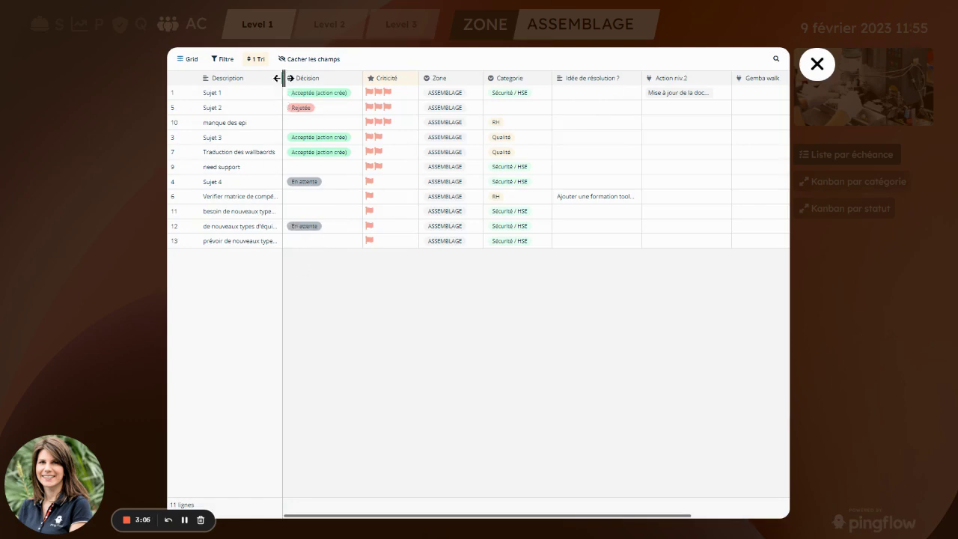
{"action": "left_click_drag", "start_coordinate": [283, 77], "coordinate": [337, 86]}
{"action": "left_click", "coordinate": [384, 241]}
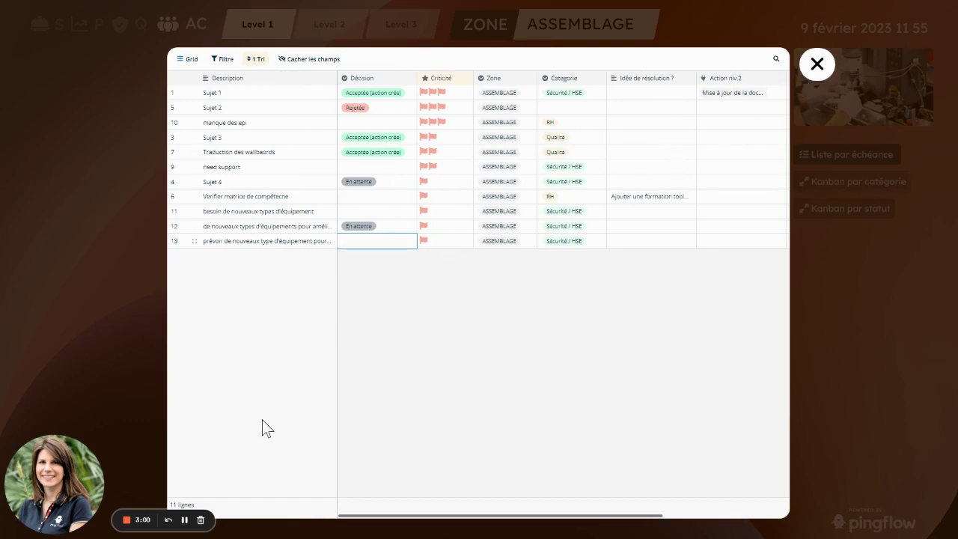
{"action": "left_click", "coordinate": [817, 64]}
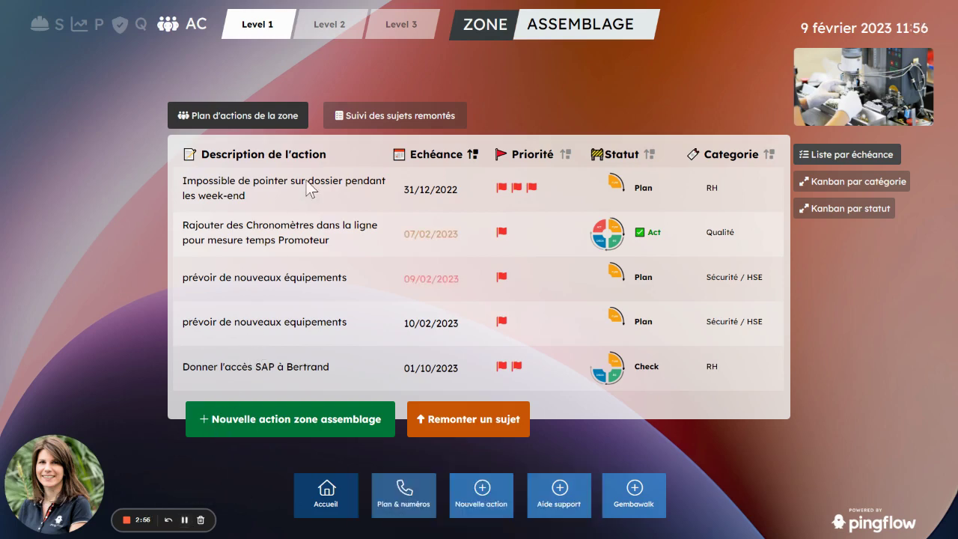
Step: Examine the new heat-retention equipment subject's details in the Level 2 team leaders' follow-up of escalated subjects
{"action": "left_click", "coordinate": [329, 24]}
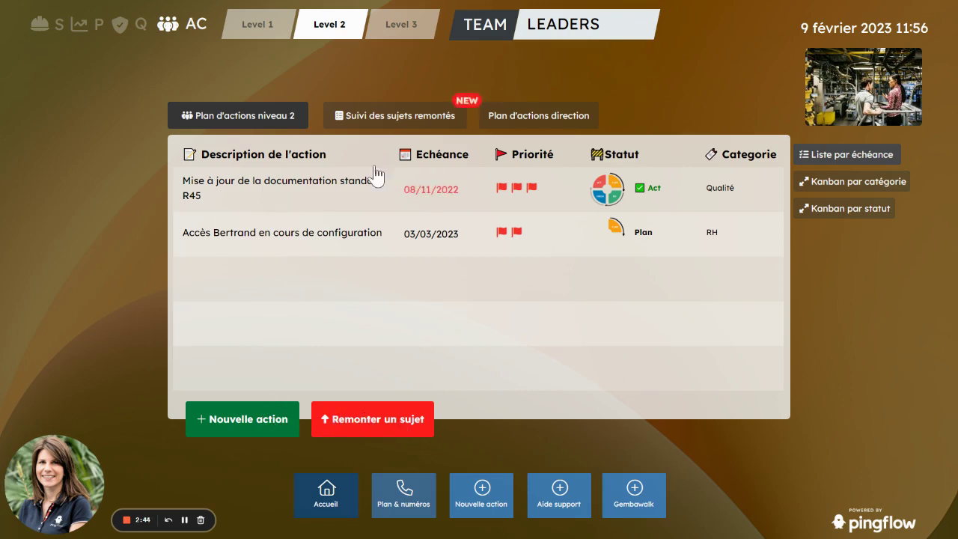
{"action": "left_click", "coordinate": [434, 117]}
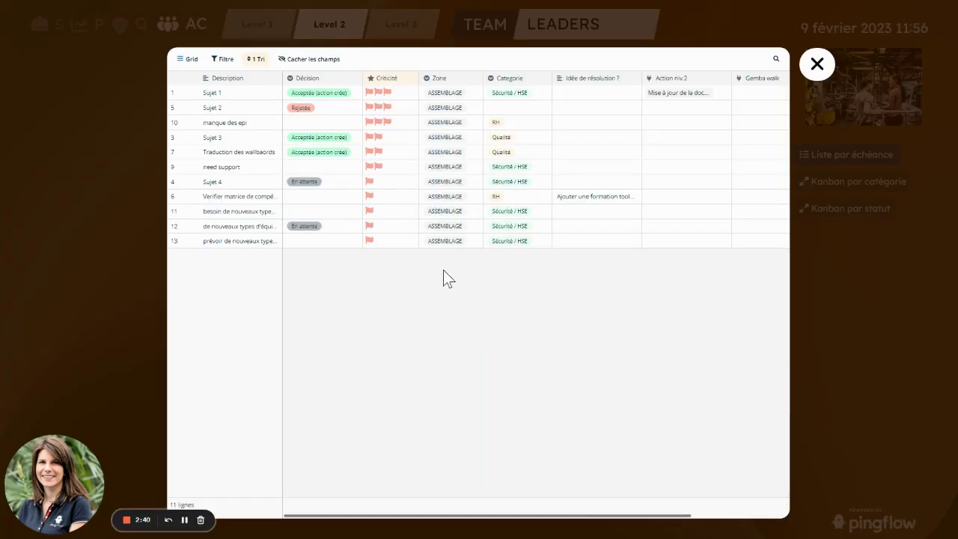
{"action": "left_click", "coordinate": [193, 241]}
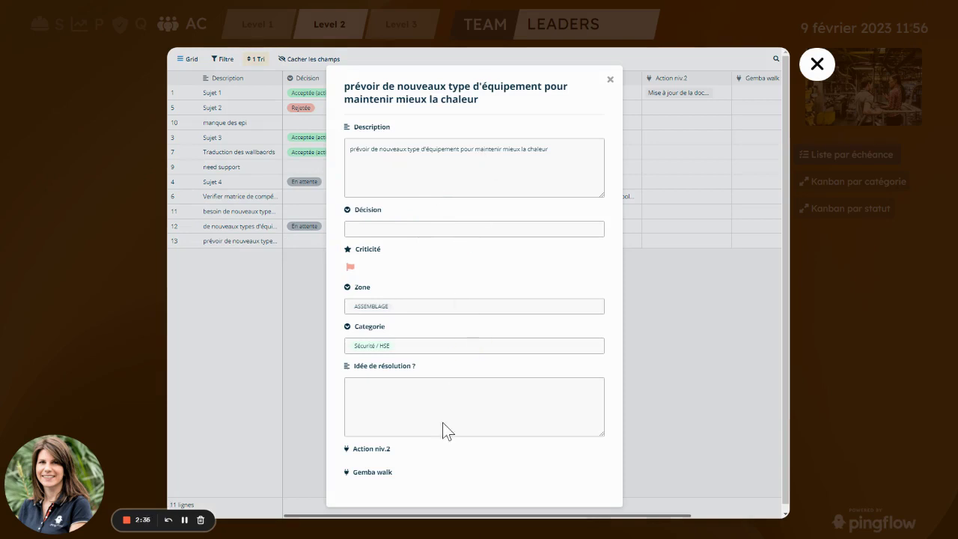
{"action": "left_click", "coordinate": [817, 66]}
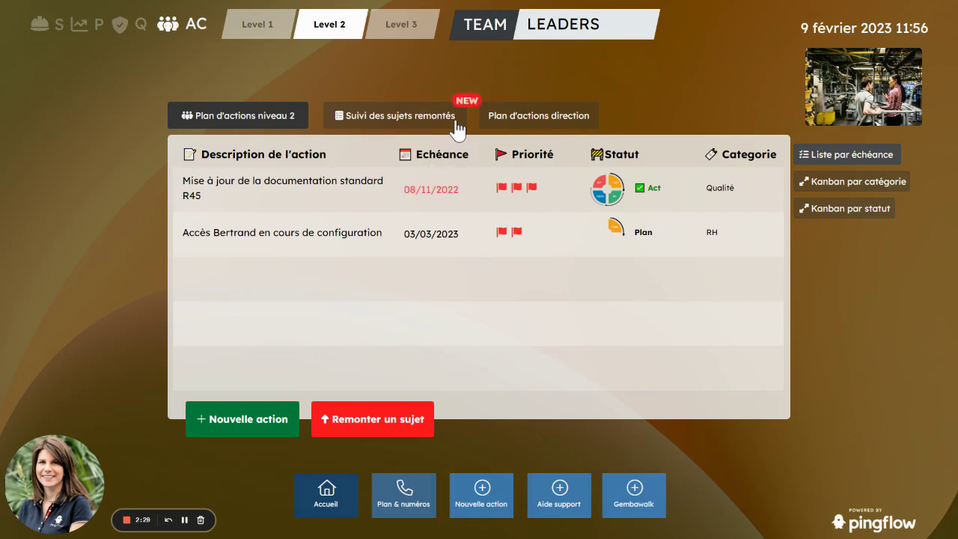
Step: Review the Level 2 actions in the Kanban grouped by category, across to the Amélioration continue column
{"action": "left_click", "coordinate": [855, 188]}
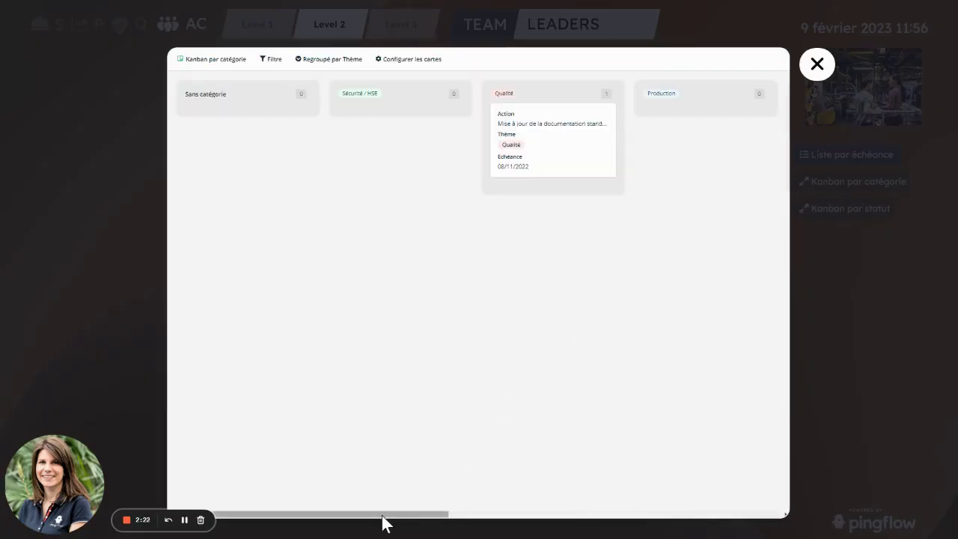
{"action": "left_click_drag", "start_coordinate": [378, 515], "coordinate": [565, 516]}
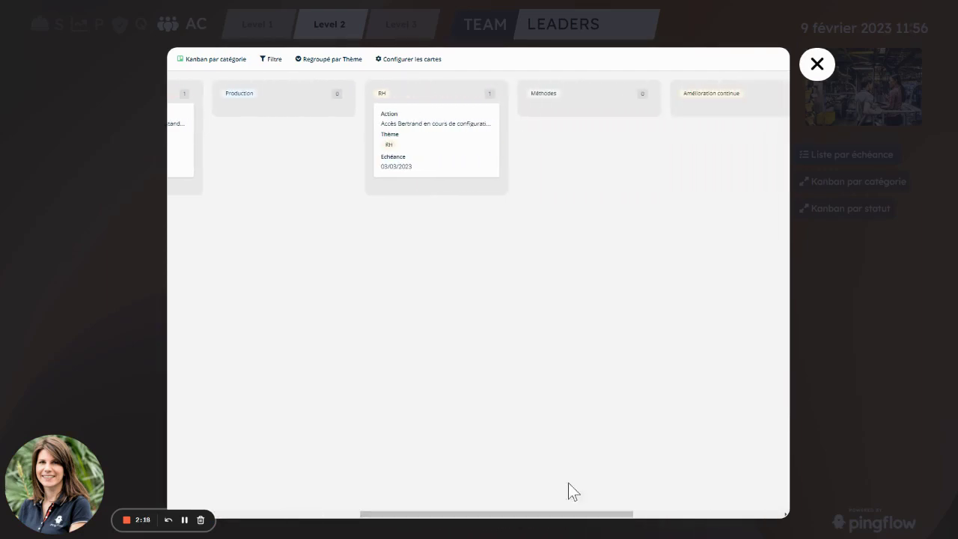
{"action": "left_click", "coordinate": [815, 73]}
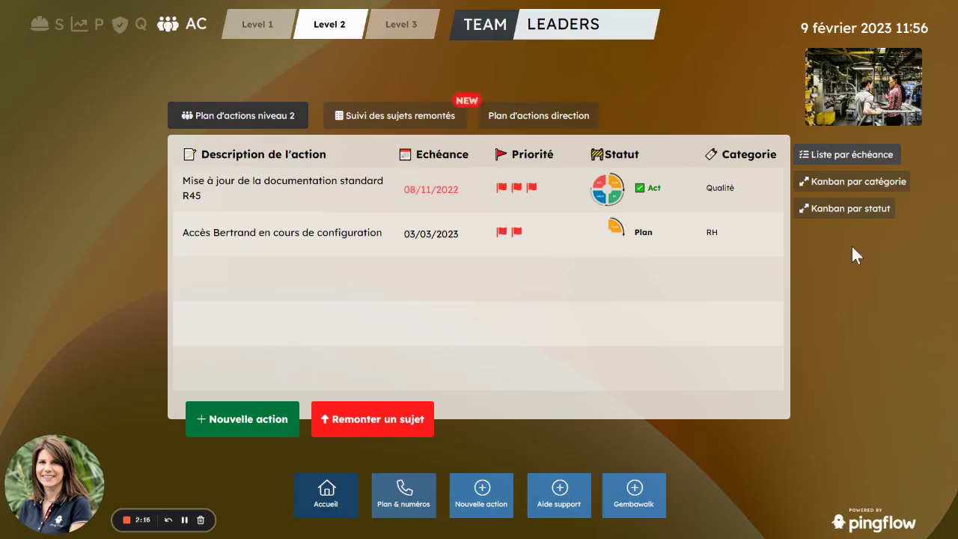
Step: Review the Level 2 actions in the Kanban grouped by status, from Plan through Act
{"action": "left_click", "coordinate": [858, 210]}
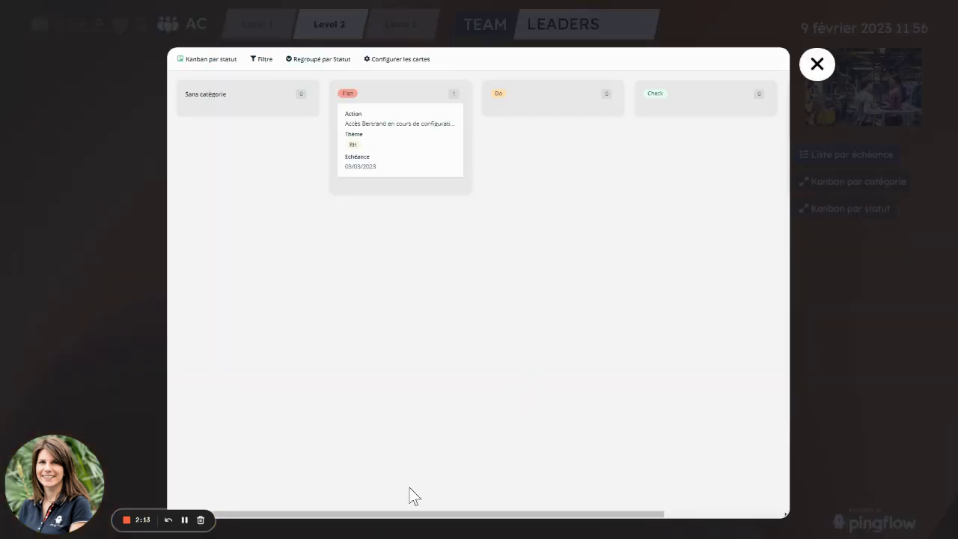
{"action": "left_click_drag", "start_coordinate": [395, 516], "coordinate": [517, 518]}
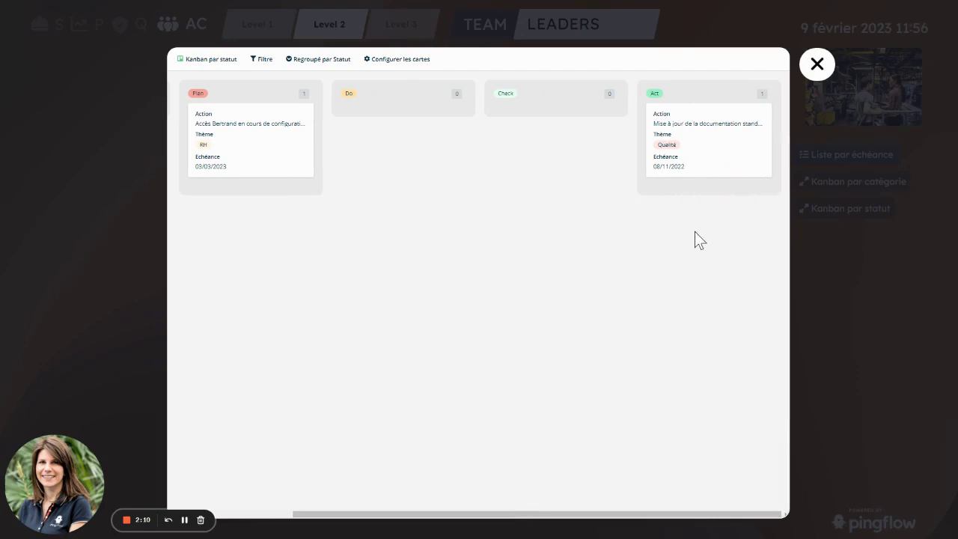
{"action": "left_click", "coordinate": [817, 64]}
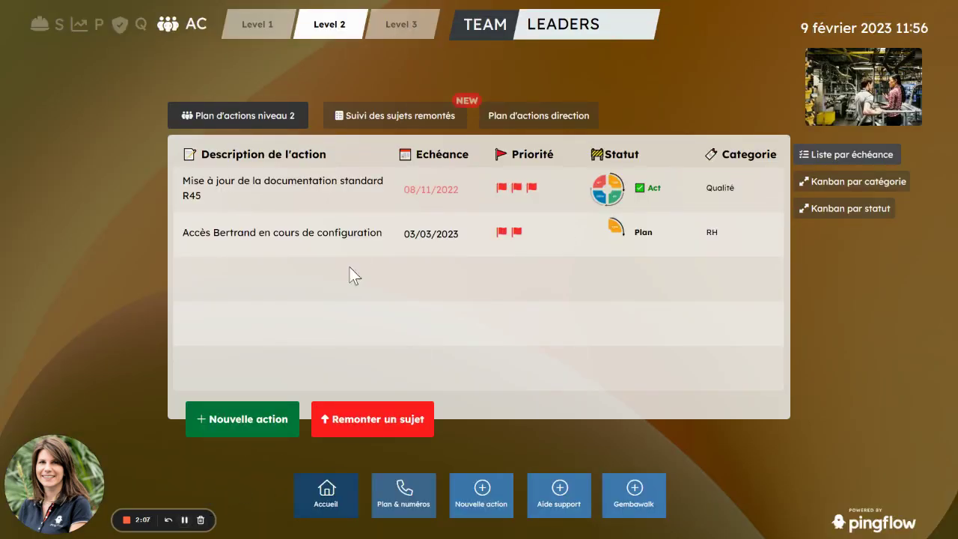
Step: View the Level 3 direction action plan and the Level 2 team leaders' Kanban grouped by status
{"action": "left_click", "coordinate": [404, 27]}
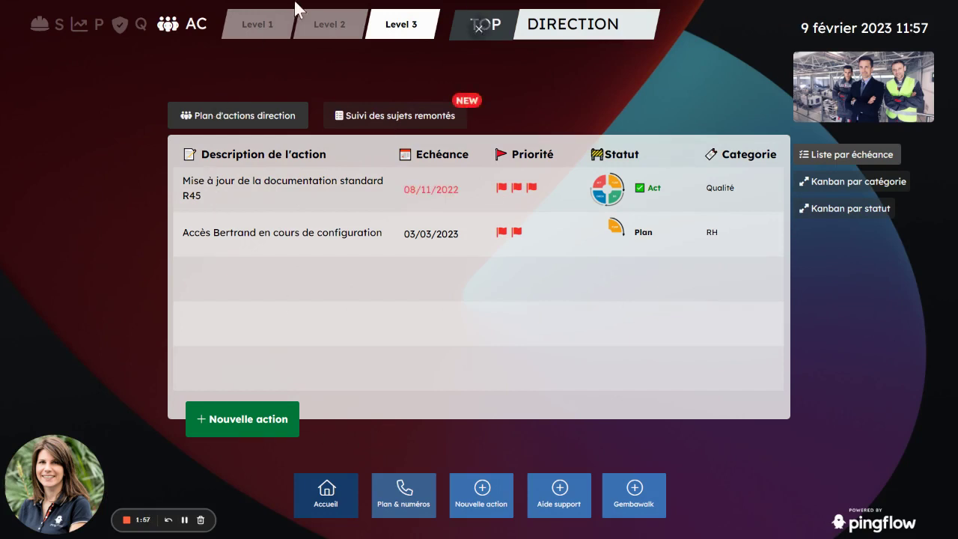
{"action": "left_click", "coordinate": [330, 24]}
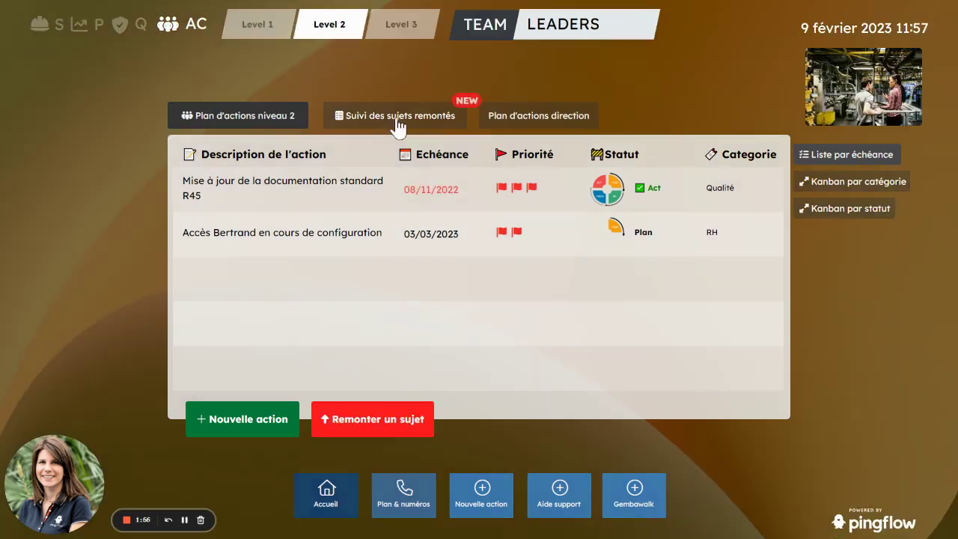
{"action": "left_click", "coordinate": [543, 117]}
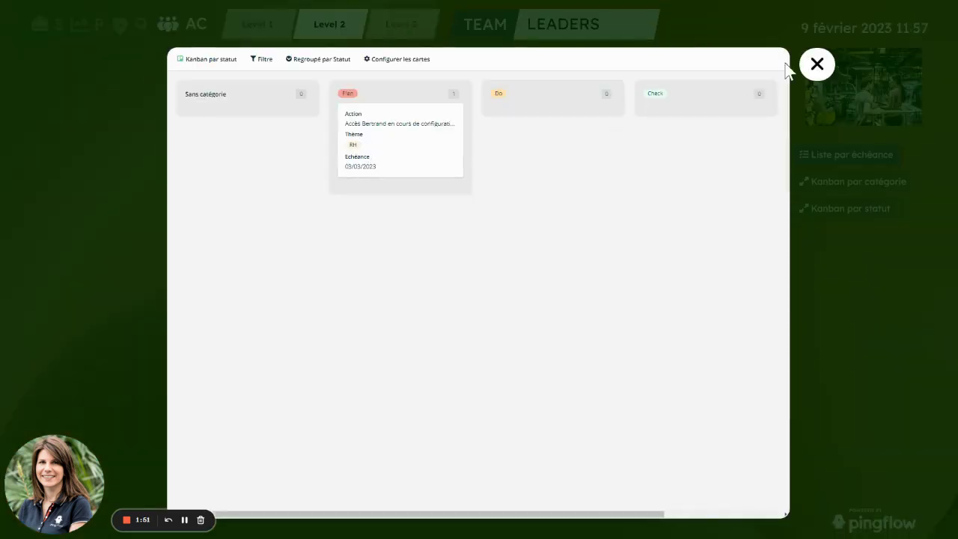
{"action": "left_click", "coordinate": [815, 66]}
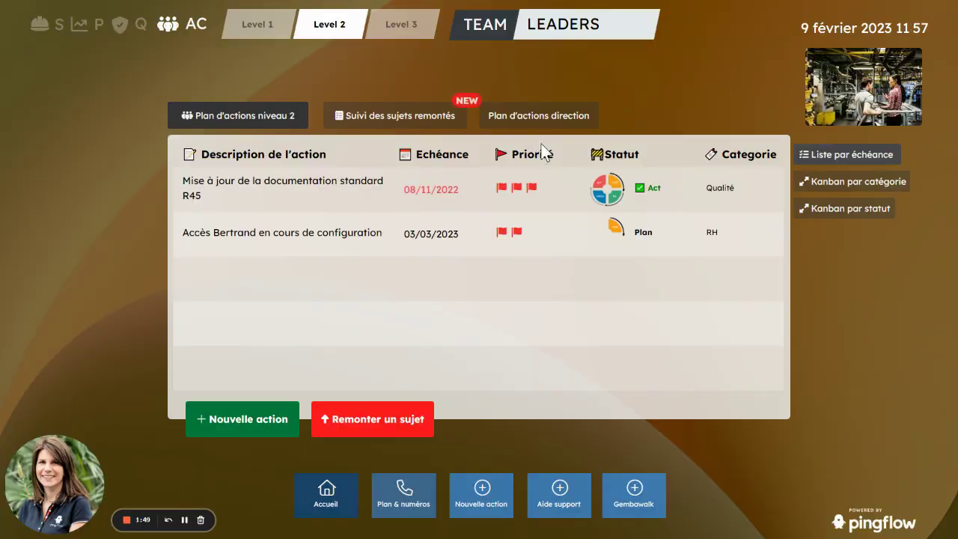
Step: Look over the Level 2 new action form and its QR code, and close it without creating an action
{"action": "left_click", "coordinate": [482, 506]}
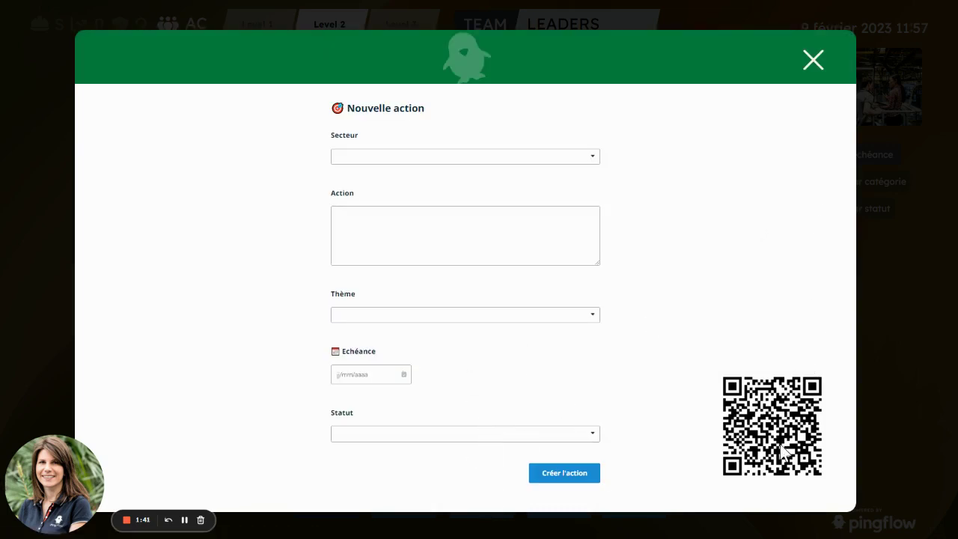
{"action": "left_click", "coordinate": [814, 61]}
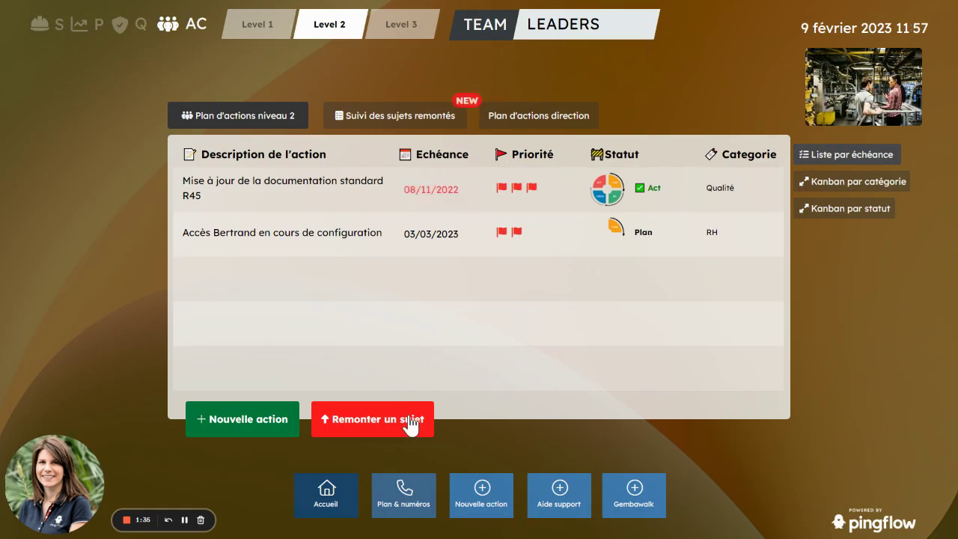
Step: In the Pingflow tables database, set the Décision of the heat-retention equipment subject to En attente in the Sujets niv.1 => niv.2 table
{"action": "left_click", "coordinate": [484, 32]}
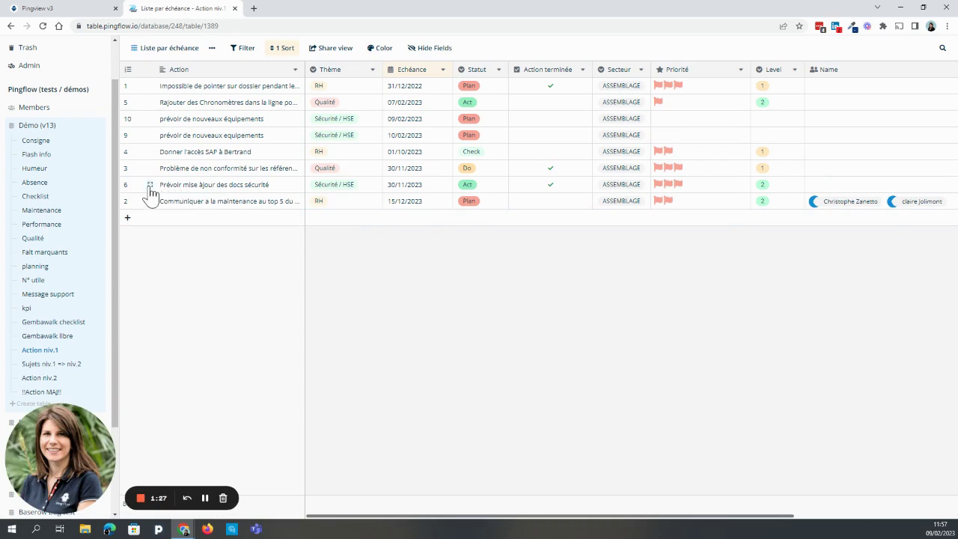
{"action": "left_click", "coordinate": [61, 366]}
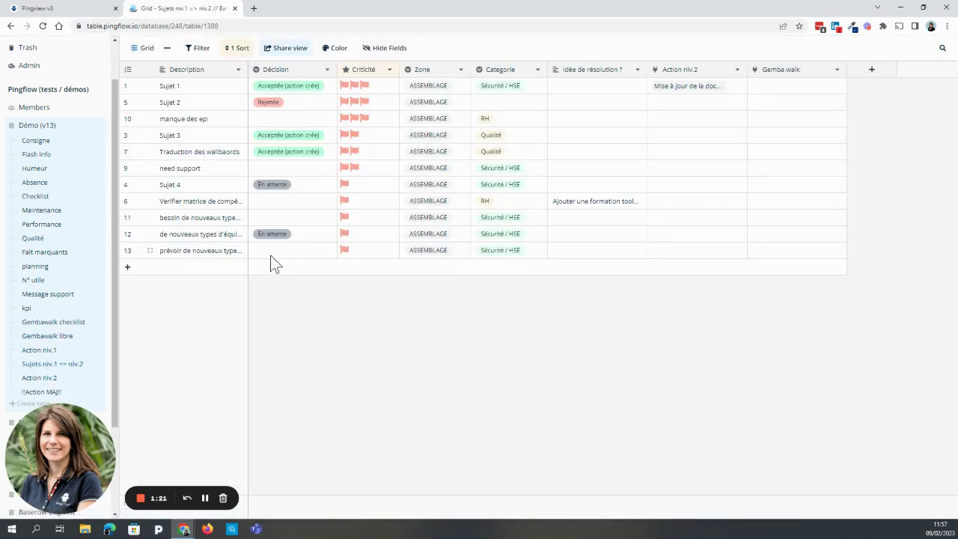
{"action": "left_click", "coordinate": [210, 252]}
{"action": "left_click", "coordinate": [151, 251]}
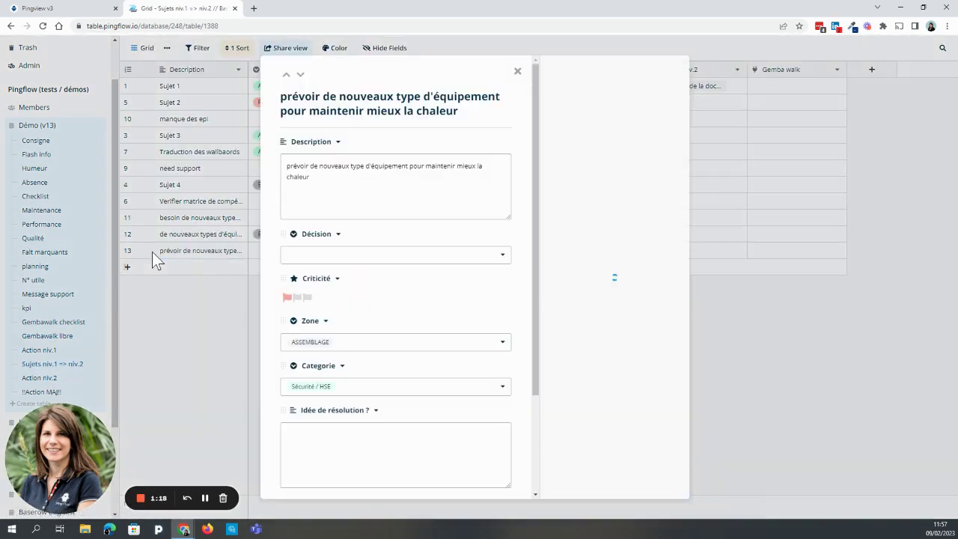
{"action": "left_click", "coordinate": [432, 255]}
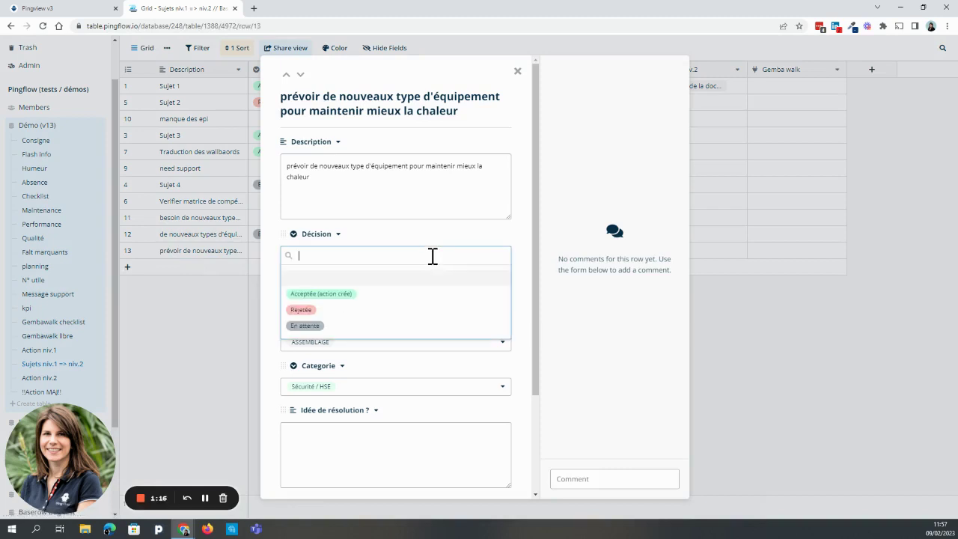
{"action": "left_click", "coordinate": [406, 327]}
{"action": "scroll", "coordinate": [506, 336], "scroll_direction": "down", "scroll_amount": 1}
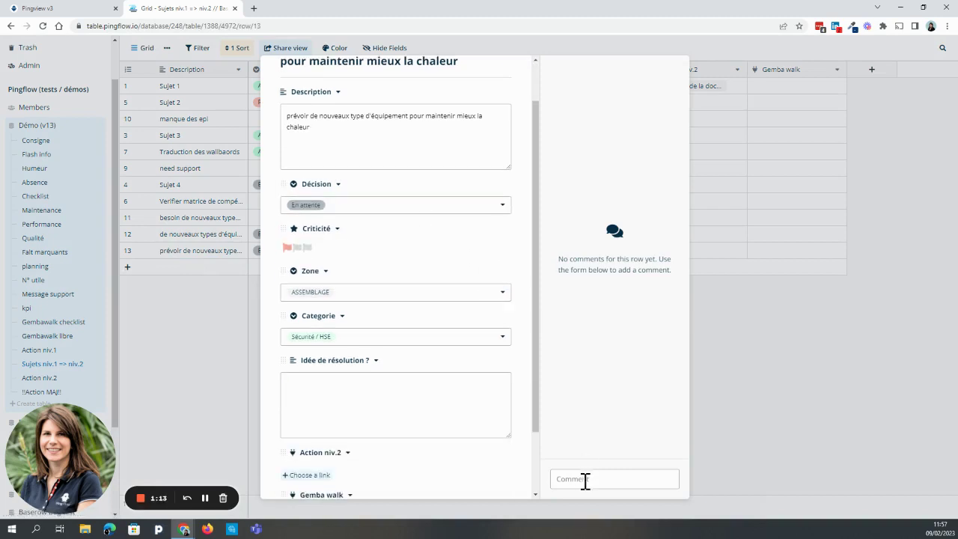
{"action": "scroll", "coordinate": [434, 349], "scroll_direction": "down", "scroll_amount": 1}
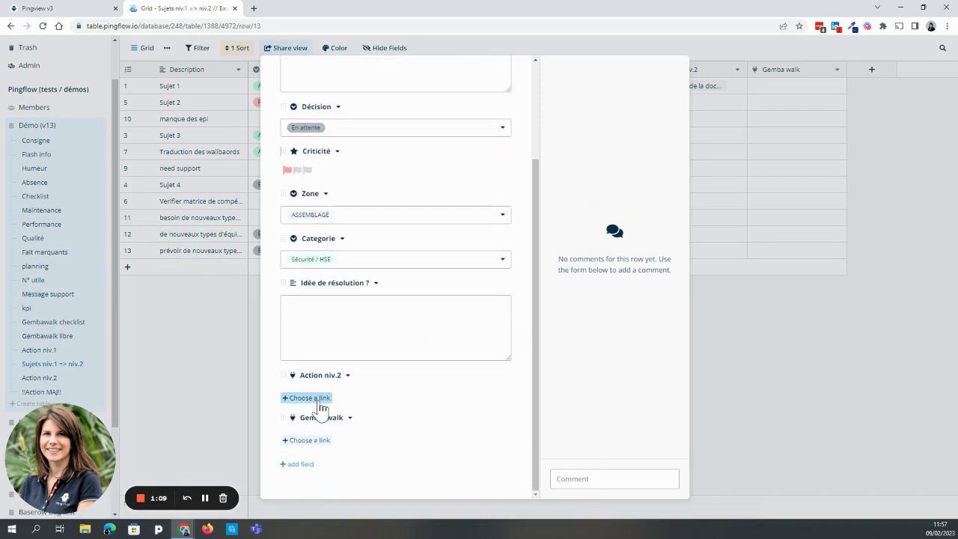
{"action": "scroll", "coordinate": [449, 210], "scroll_direction": "up", "scroll_amount": 3}
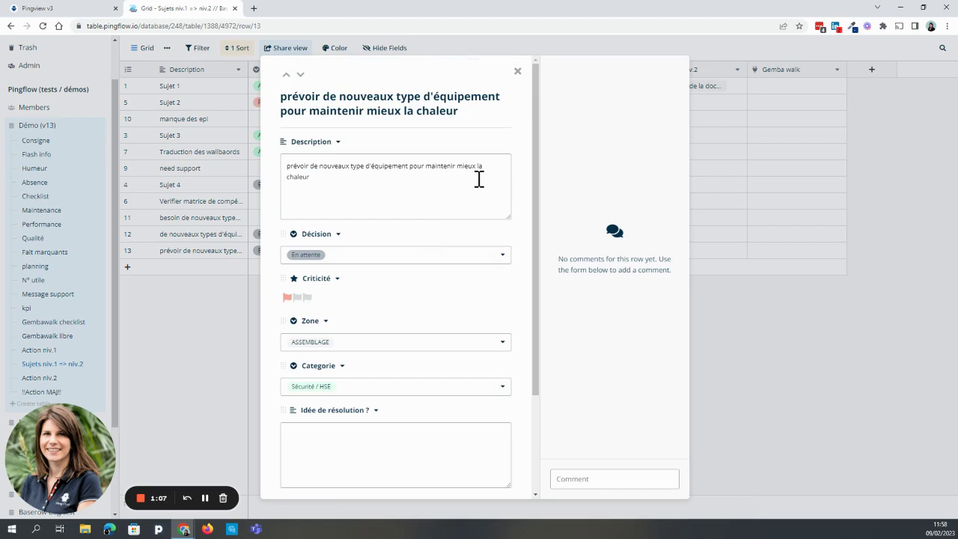
{"action": "left_click", "coordinate": [515, 70]}
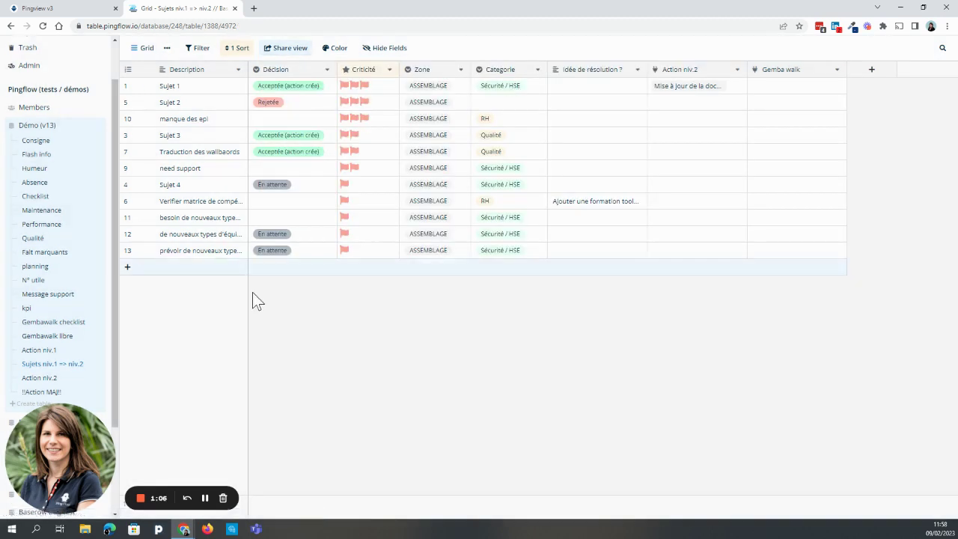
Step: Examine the Level 2 actions and their linked subjects in the Action niv.2 table
{"action": "left_click", "coordinate": [75, 378]}
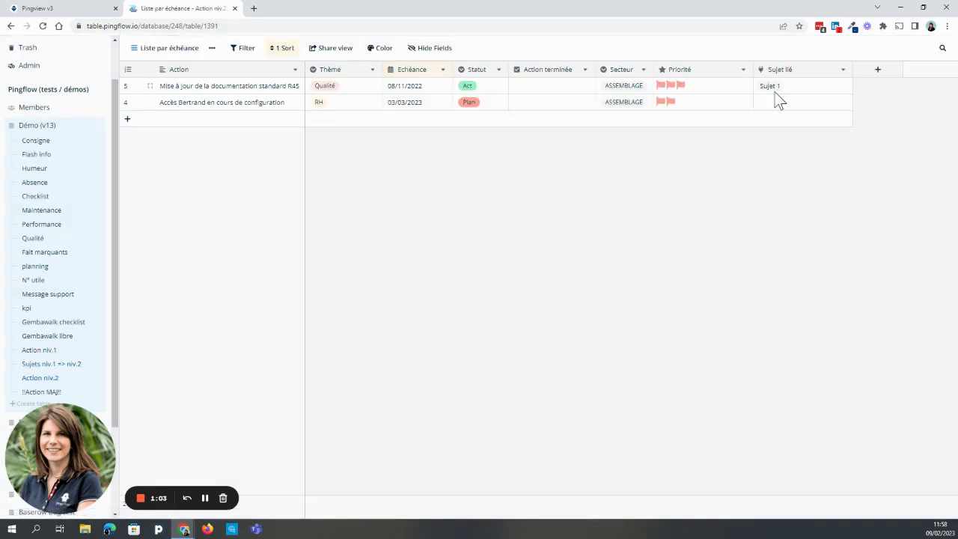